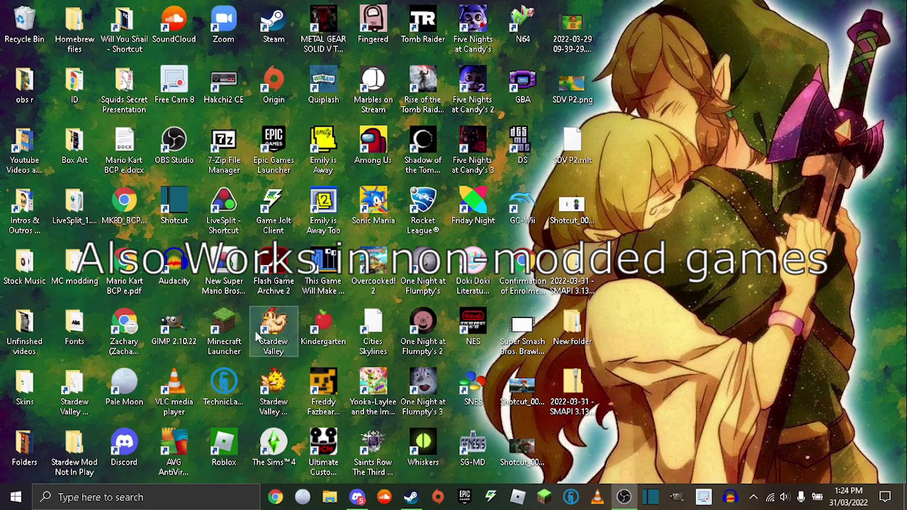
# Launch Stardew Valley, load the Co-op Plains farm, look up the dog's name in the inventory screen and exit the game
pyautogui.doubleClick(277, 342)
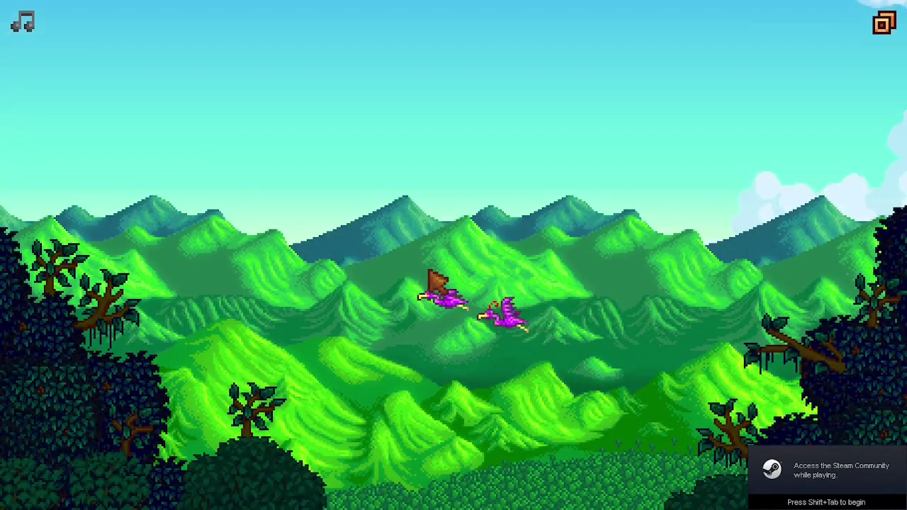
pyautogui.click(429, 273)
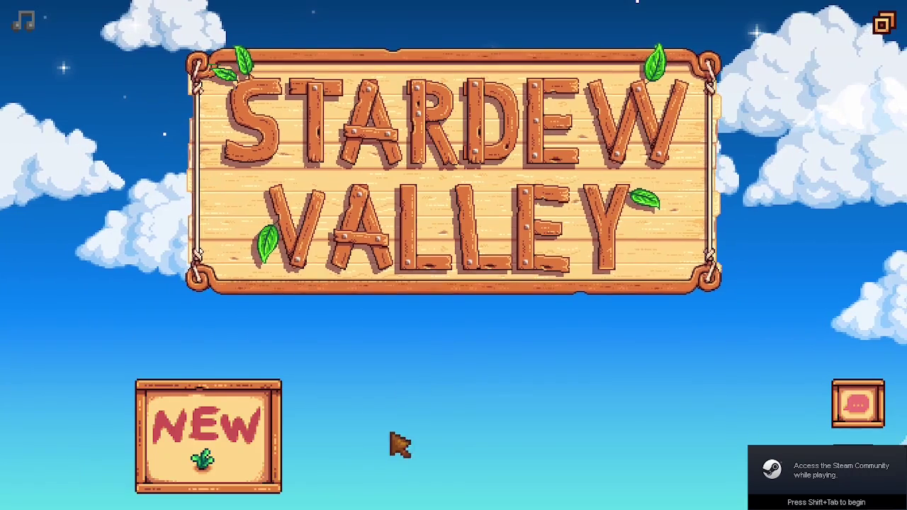
pyautogui.click(408, 433)
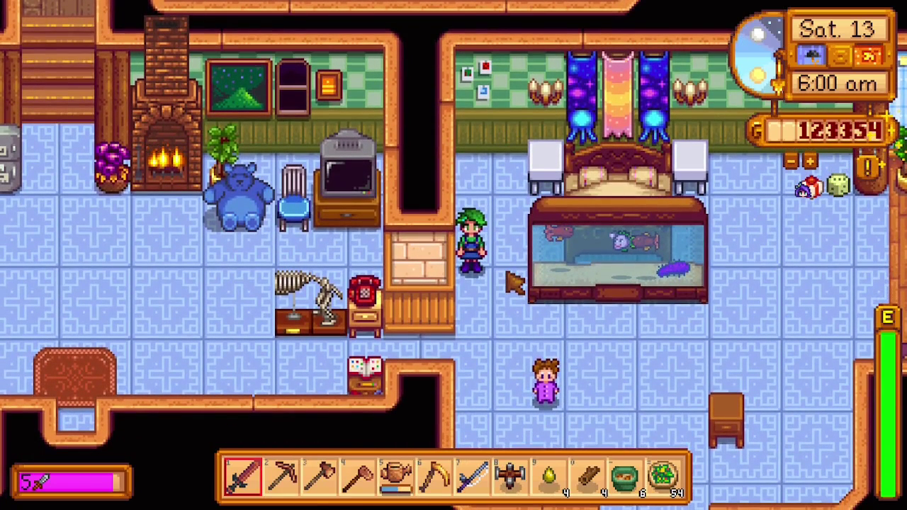
pyautogui.press('e')
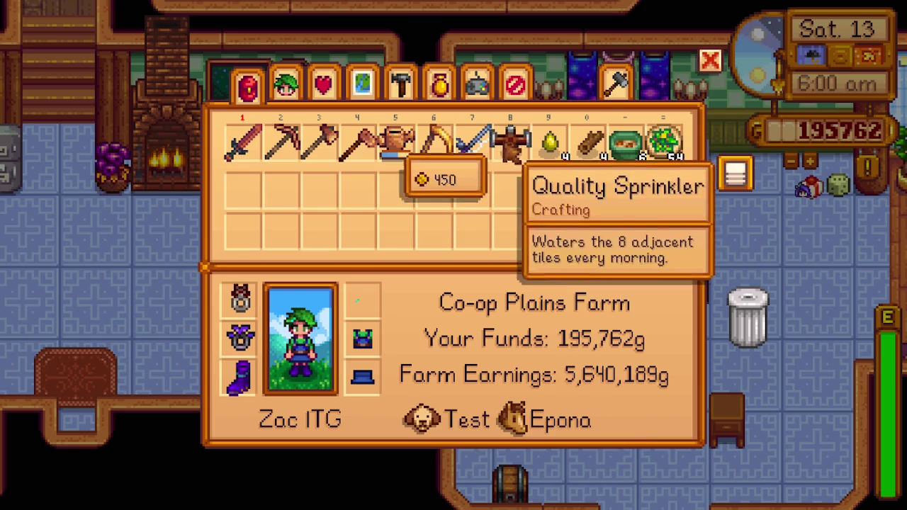
pyautogui.click(517, 82)
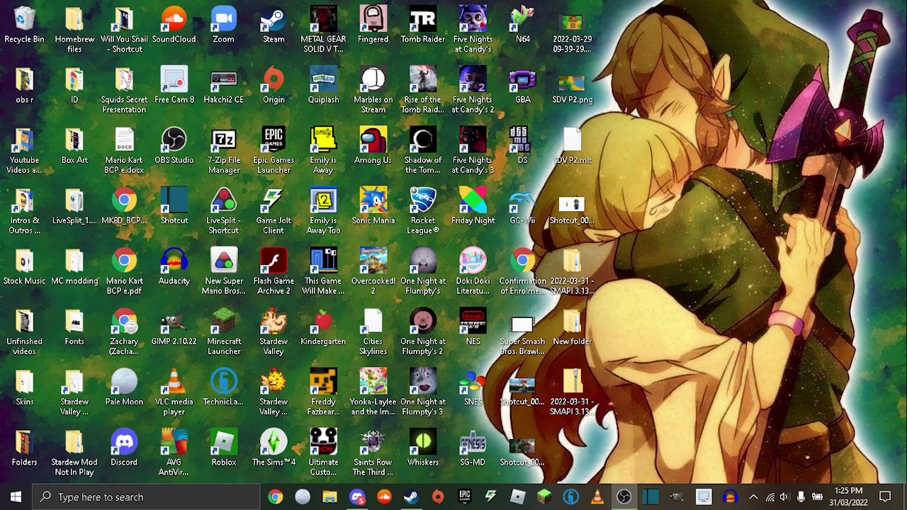
# Open the %appdata%\StardewValley\Saves folder and snap its window to half the screen beside the desktop
pyautogui.press('super+r')
pyautogui.press('Return')
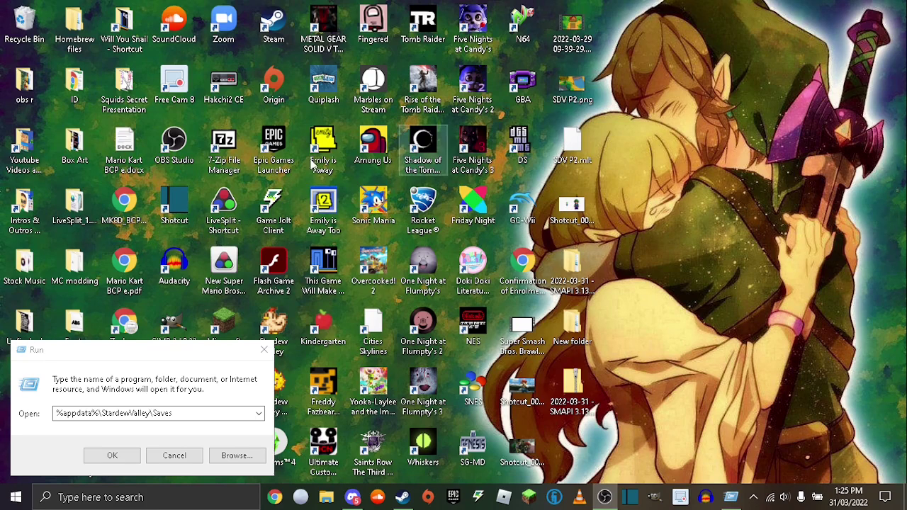
pyautogui.click(101, 452)
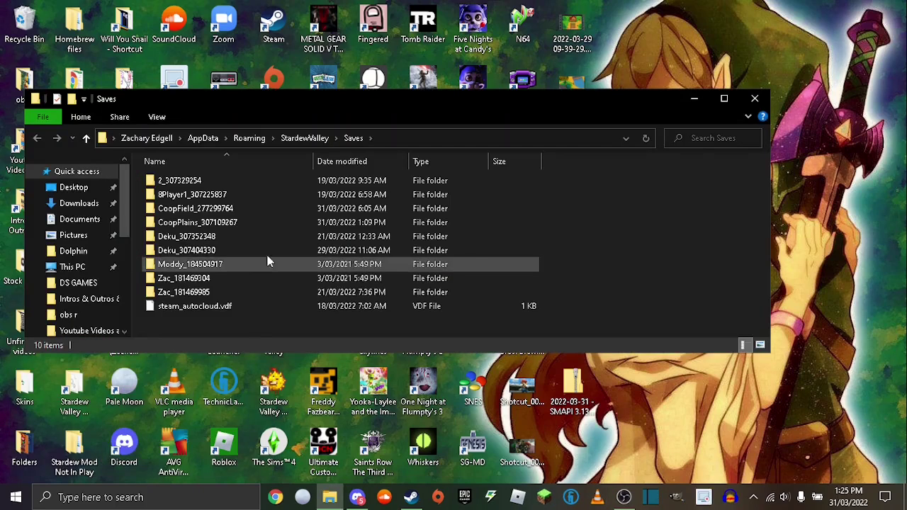
pyautogui.click(199, 208)
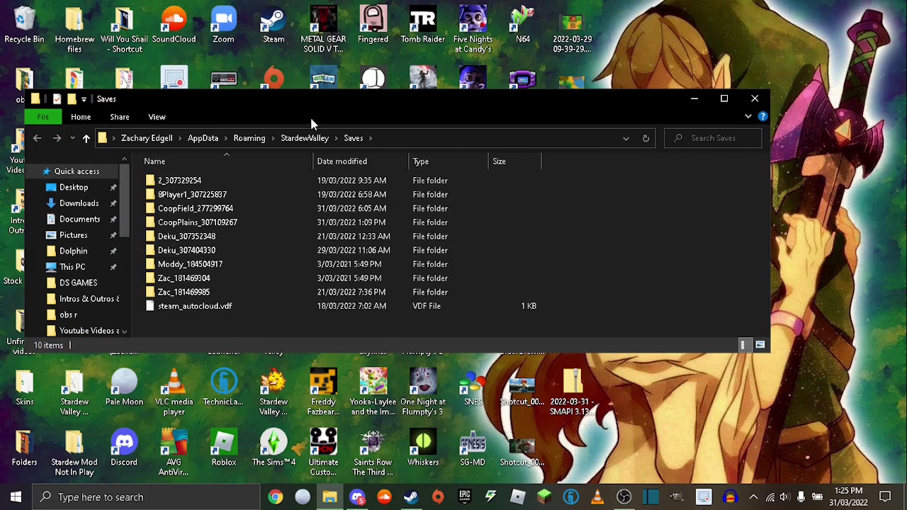
pyautogui.press('super+Left')
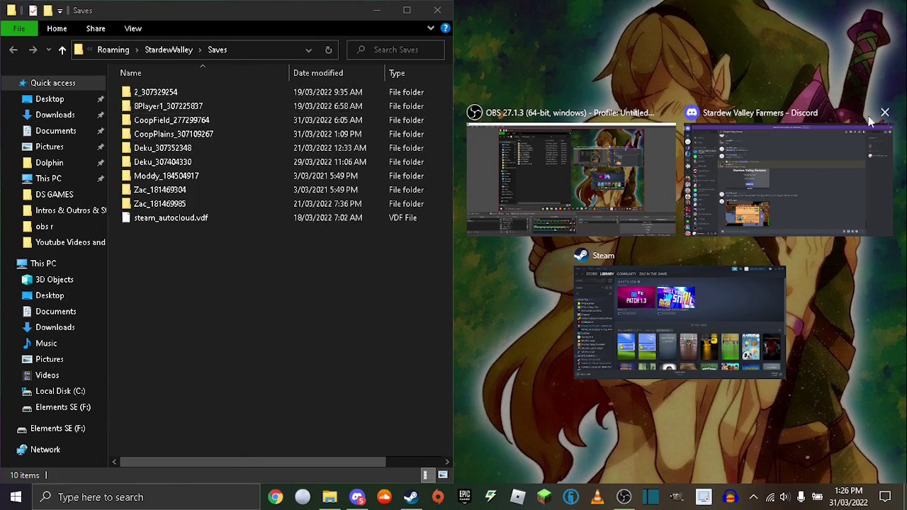
pyautogui.click(829, 38)
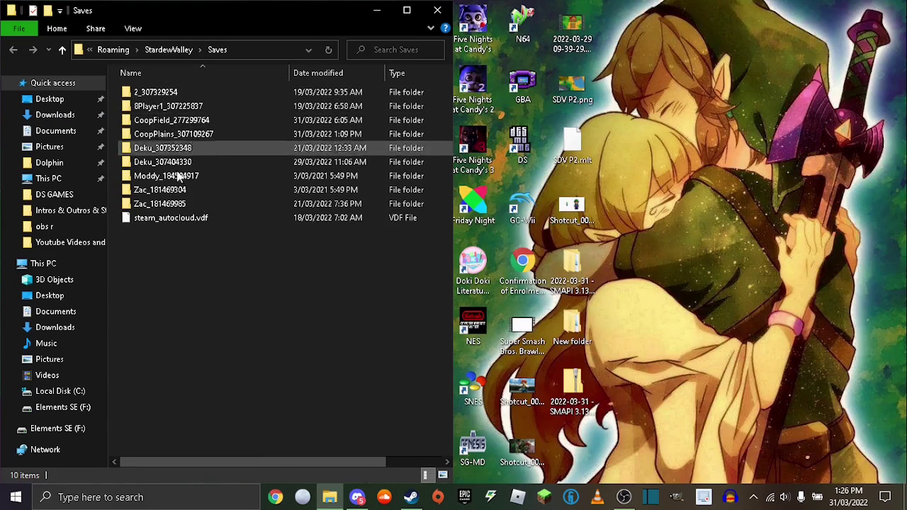
# Create a new folder on the desktop, keeping its default name
pyautogui.rightClick(659, 312)
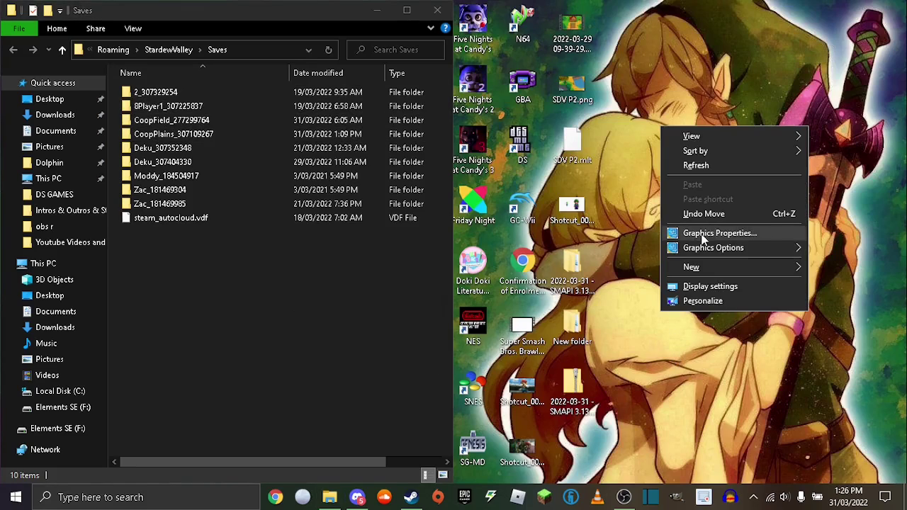
pyautogui.moveTo(713, 269)
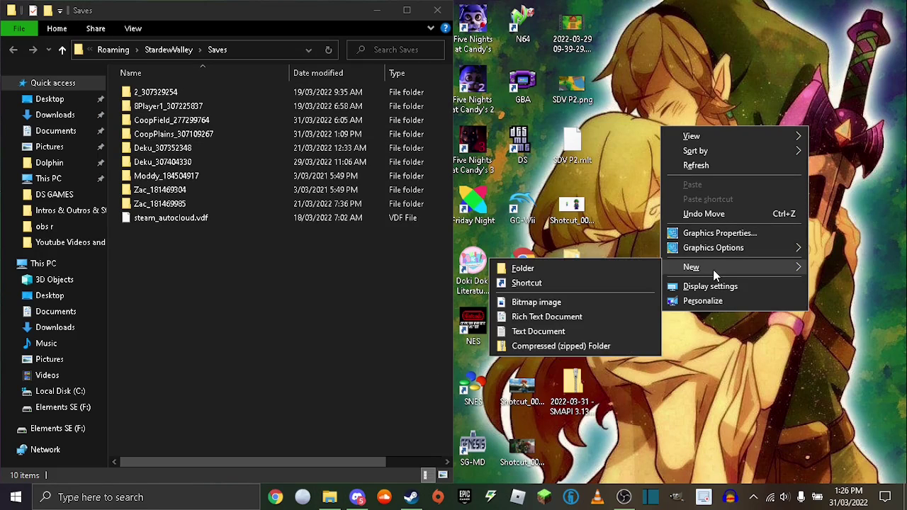
pyautogui.click(614, 274)
pyautogui.click(395, 228)
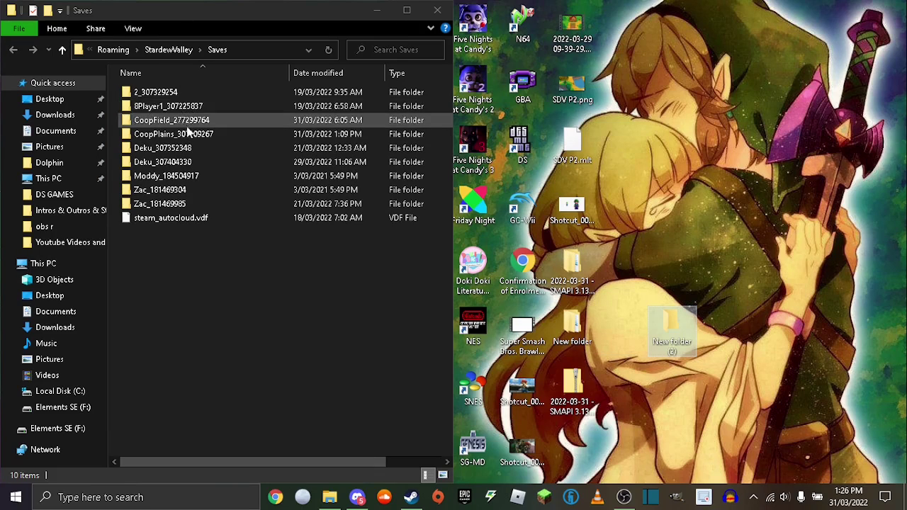
# Back up the CoopPlains_307109267 save folder by copying it into New folder (2) on the desktop, and close the backup folder
pyautogui.moveTo(188, 134)
pyautogui.mouseDown()
pyautogui.moveTo(202, 127)
pyautogui.moveTo(182, 141)
pyautogui.mouseUp()
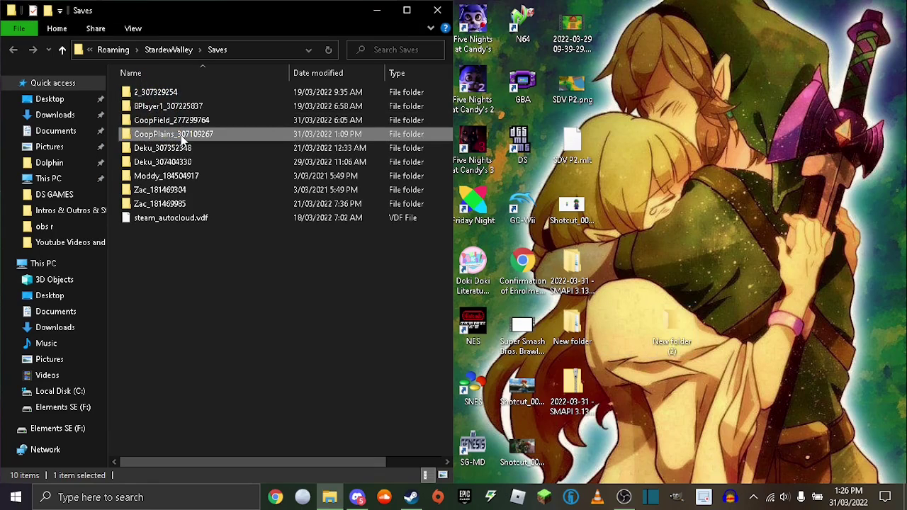
pyautogui.rightClick(183, 141)
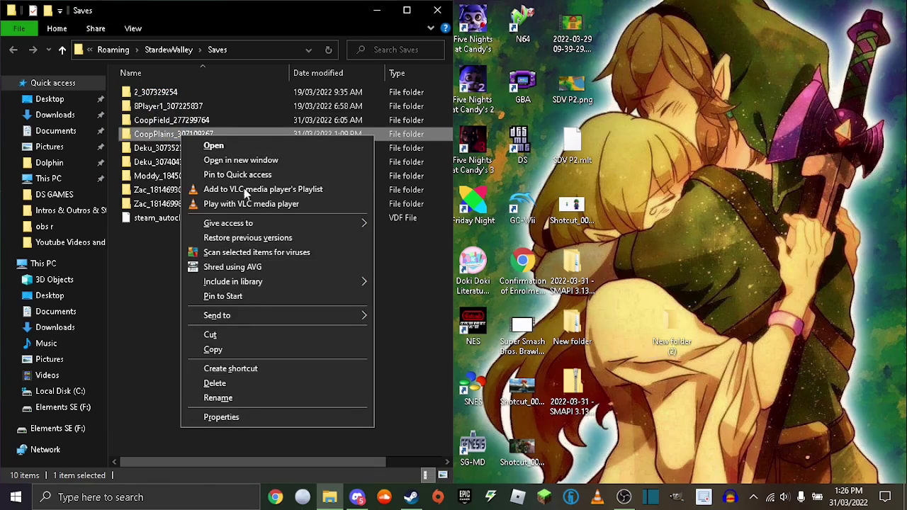
pyautogui.click(237, 352)
pyautogui.doubleClick(662, 320)
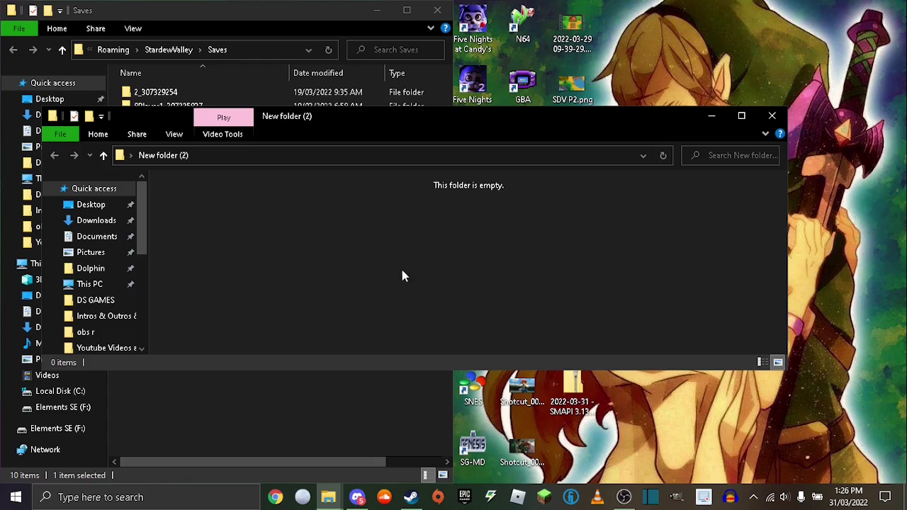
pyautogui.hotkey('ctrl', 'v')
pyautogui.rightClick(358, 223)
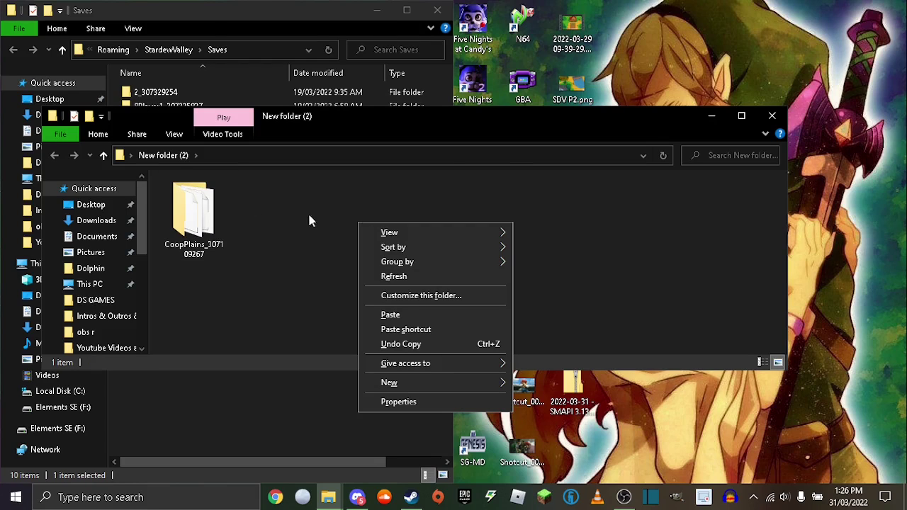
pyautogui.click(309, 221)
pyautogui.click(772, 115)
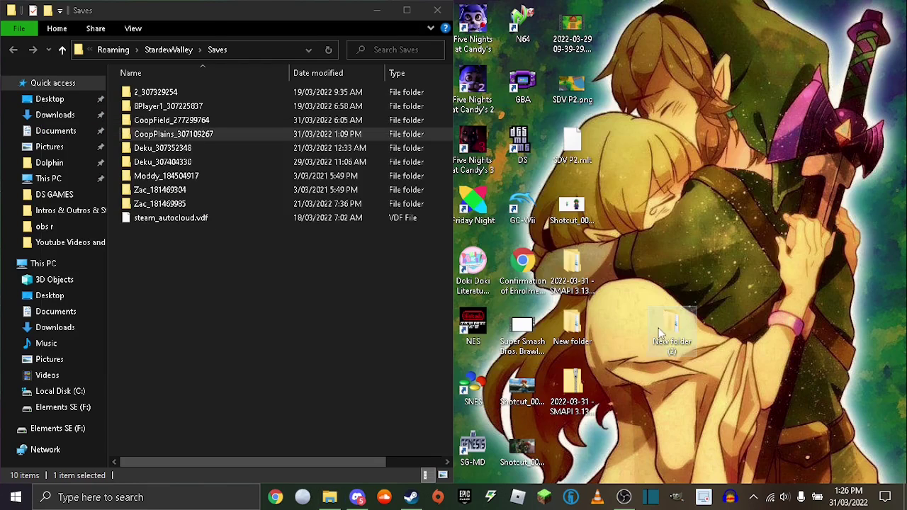
# Open the main CoopPlains_307109267 file inside the original save folder with Notepad
pyautogui.doubleClick(185, 137)
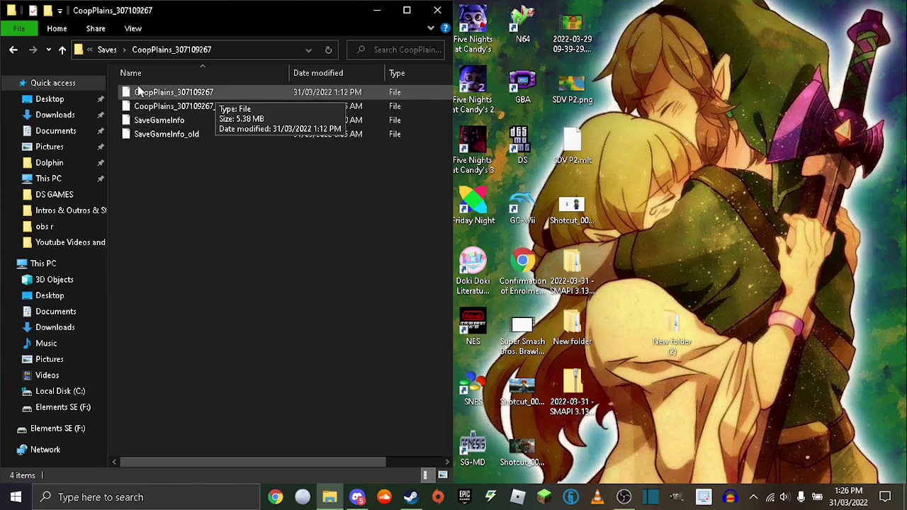
pyautogui.click(152, 97)
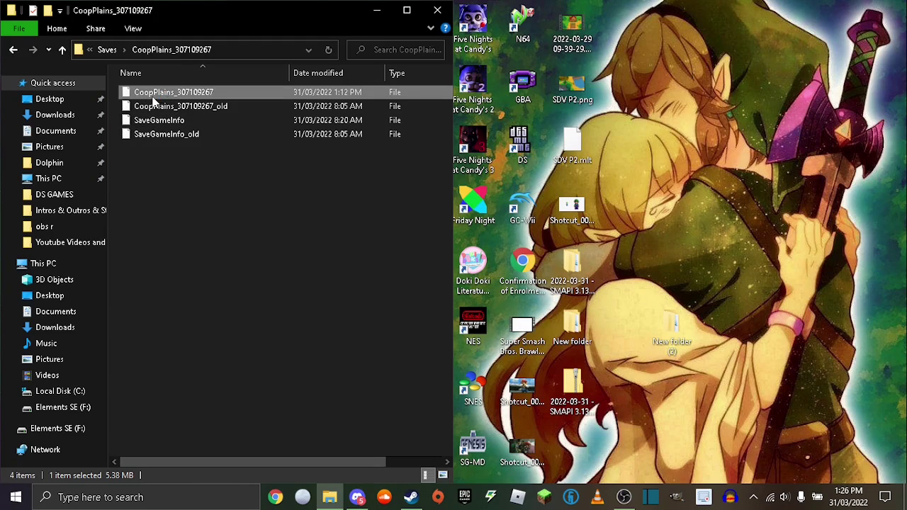
pyautogui.doubleClick(153, 99)
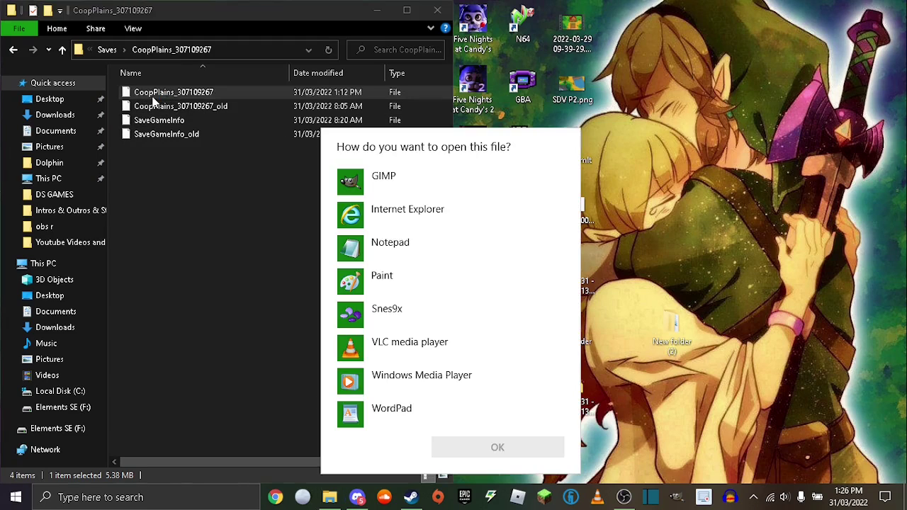
pyautogui.click(421, 254)
pyautogui.click(482, 445)
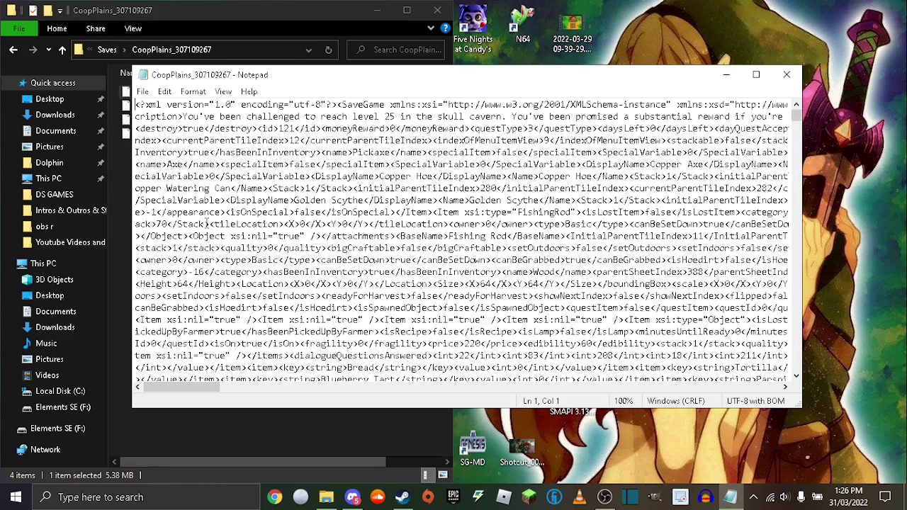
# Search the save file for "Dog" to locate the pet's entry
pyautogui.hotkey('ctrl', 'f')
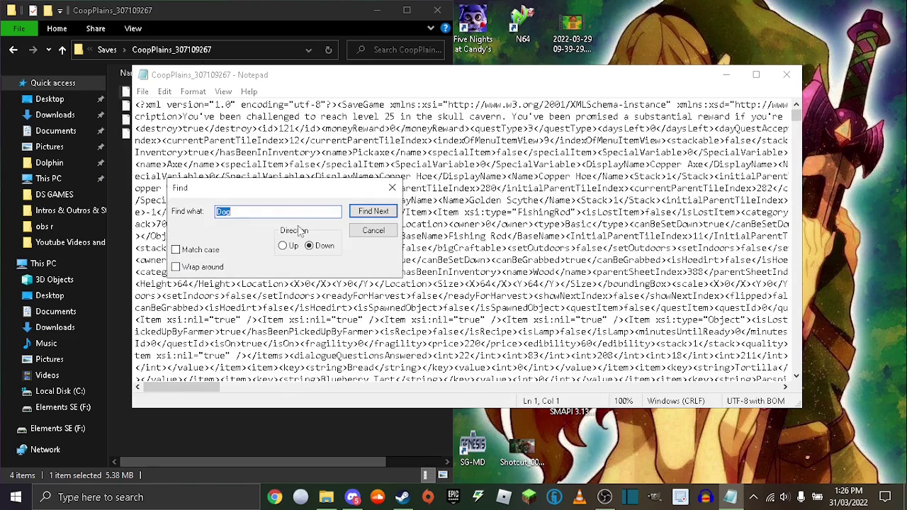
pyautogui.click(289, 216)
pyautogui.click(374, 211)
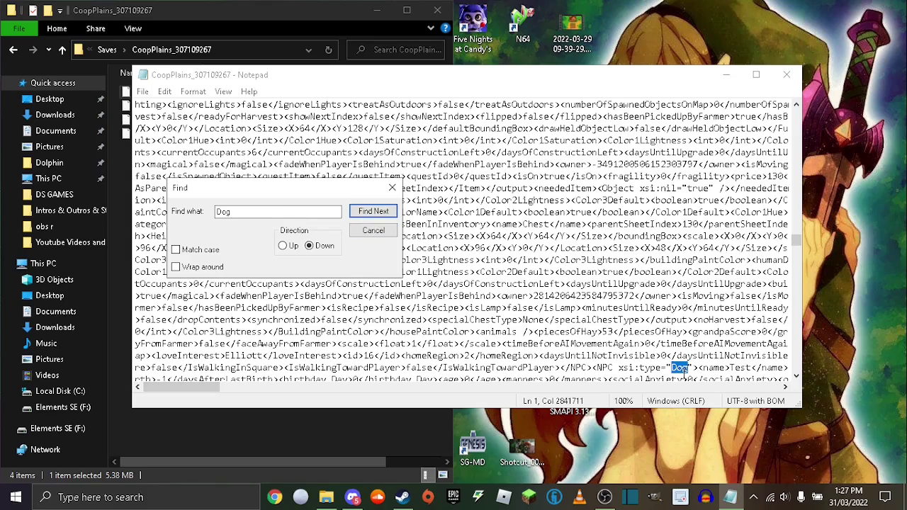
# Replace the dog's name "Test" with "Davie" inside the name tag following the Dog entry
pyautogui.click(750, 369)
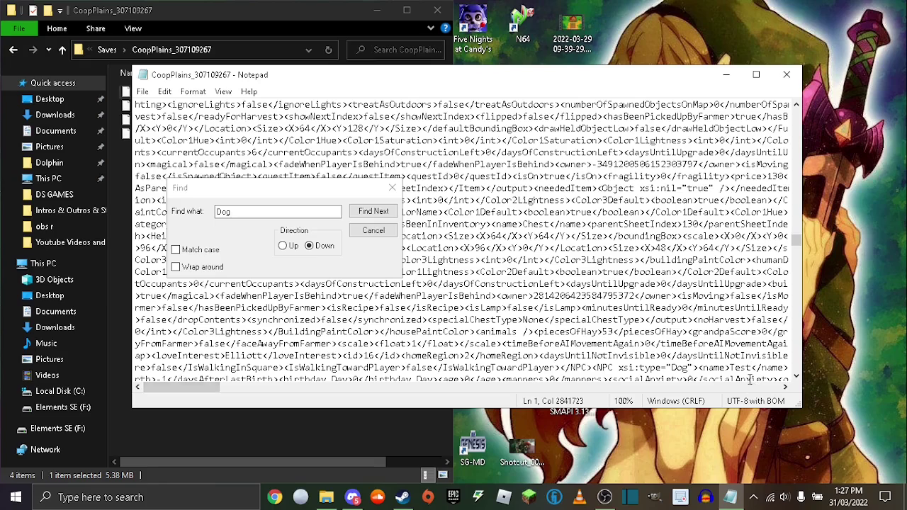
pyautogui.press('BackSpace')
pyautogui.press('BackSpace')
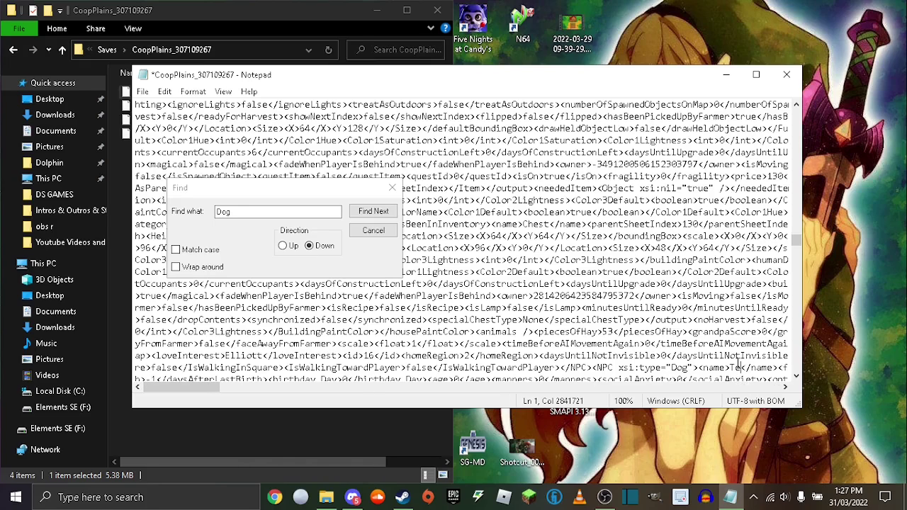
pyautogui.press('BackSpace')
pyautogui.press('BackSpace')
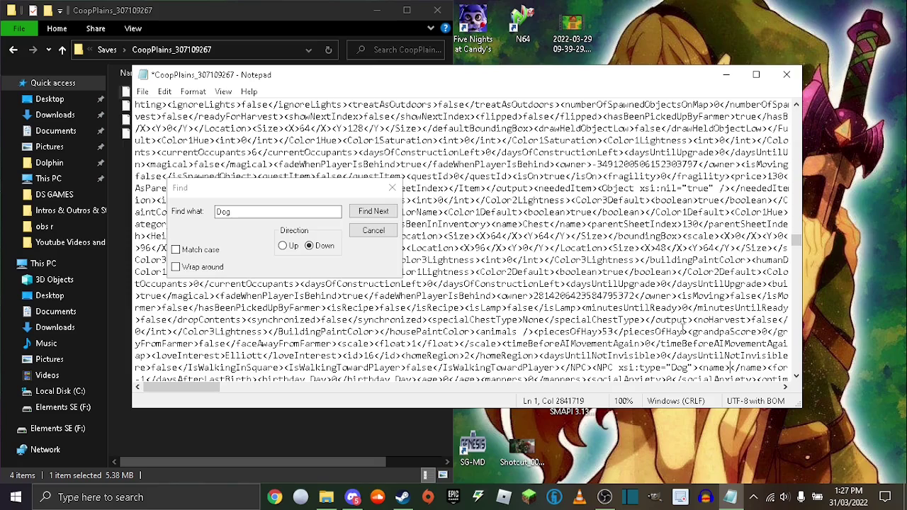
pyautogui.write('Dav')
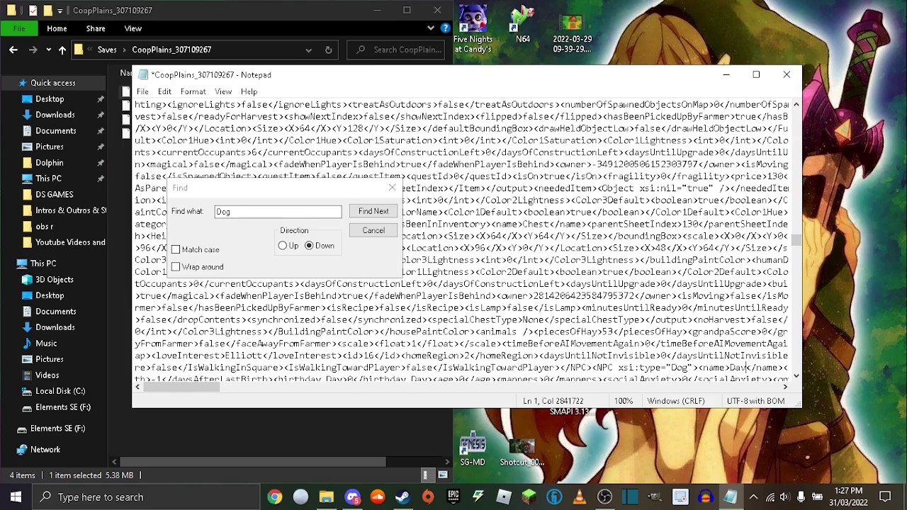
pyautogui.write('ie')
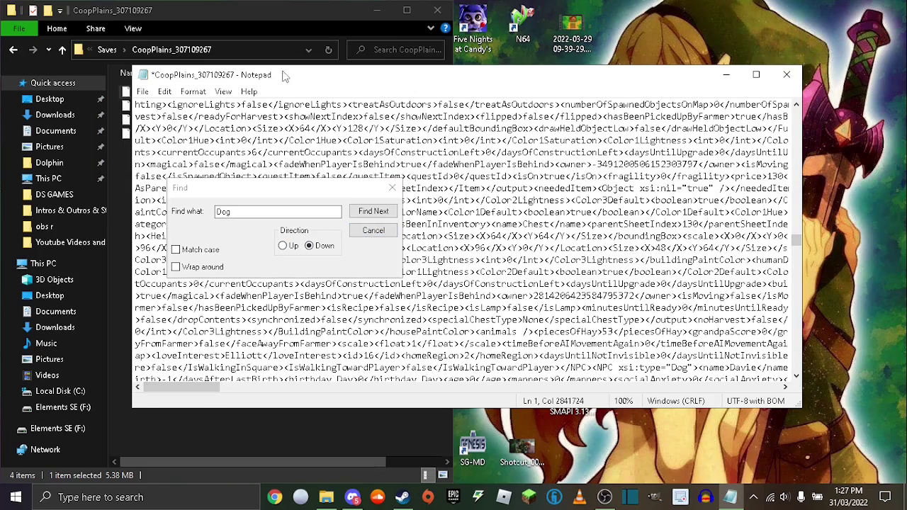
# Save the edited save file, closing both the file and its folder window
pyautogui.click(143, 91)
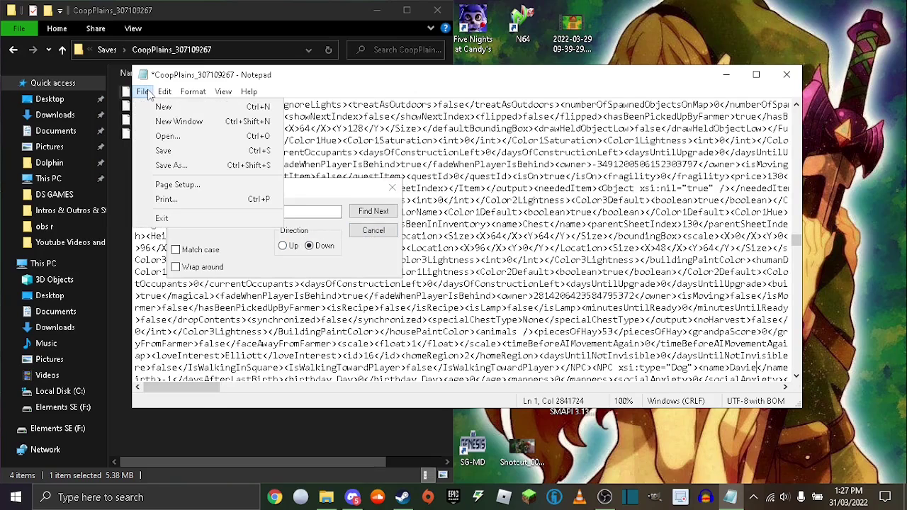
pyautogui.click(176, 151)
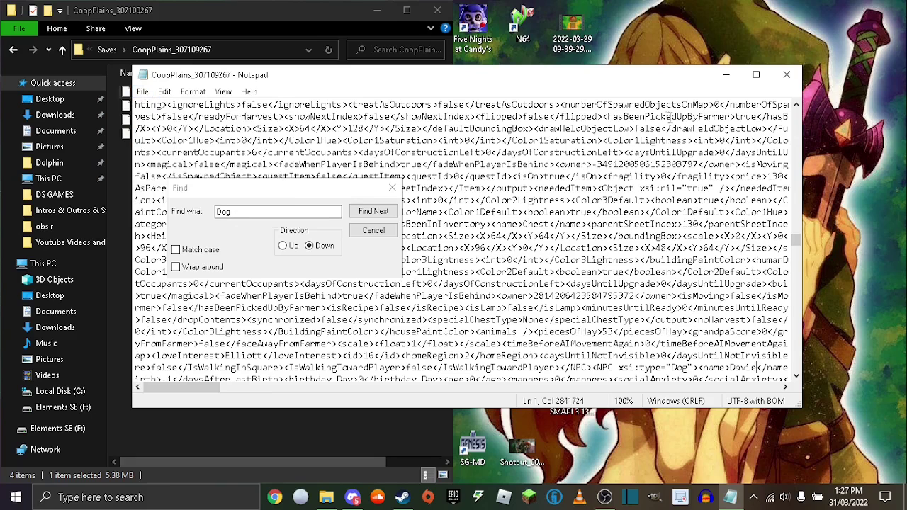
pyautogui.click(787, 74)
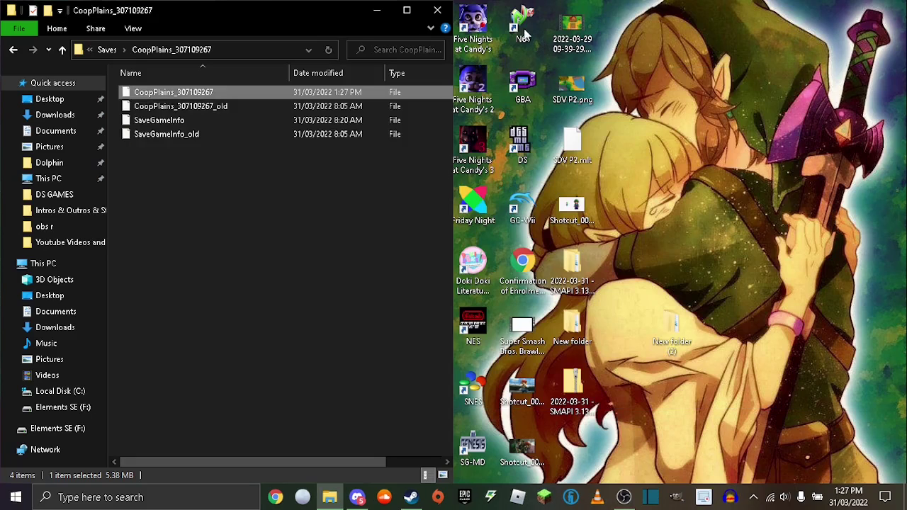
pyautogui.click(438, 10)
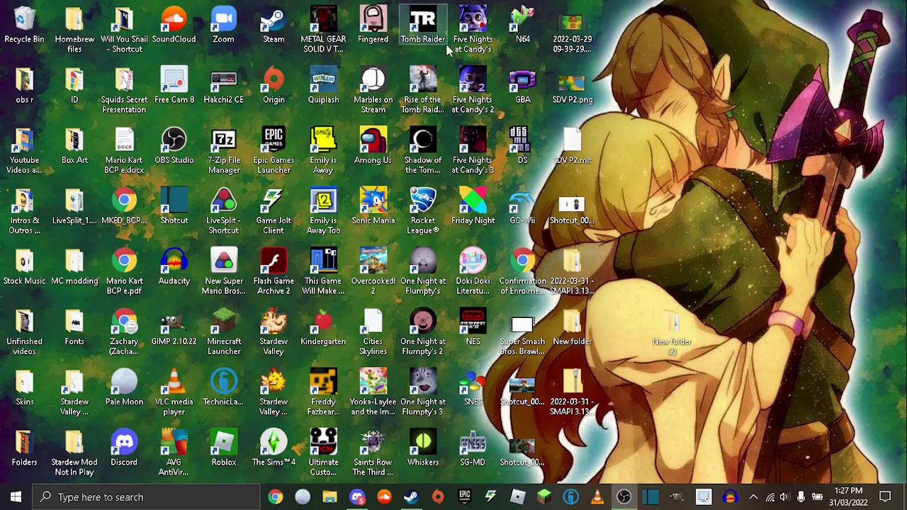
# Relaunch Stardew Valley with the Co-op Plains farm and check the dog's name in the inventory screen
pyautogui.doubleClick(283, 381)
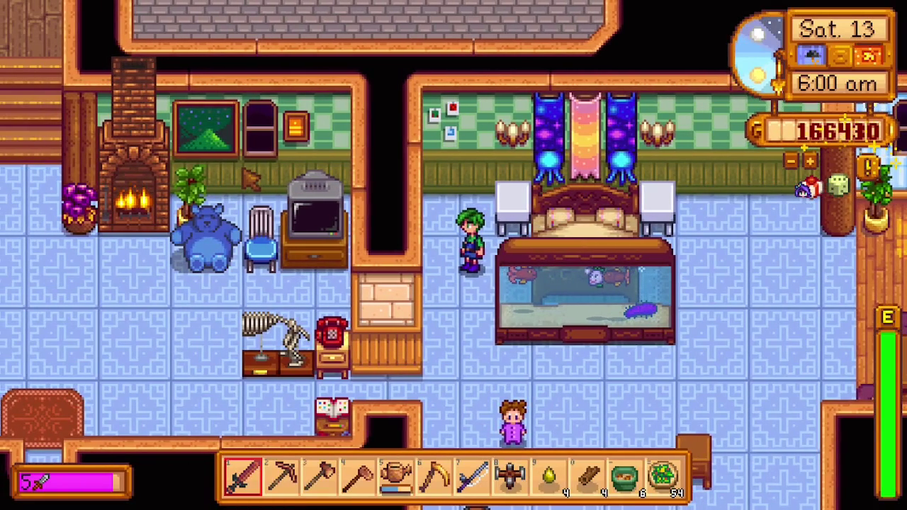
pyautogui.press('e')
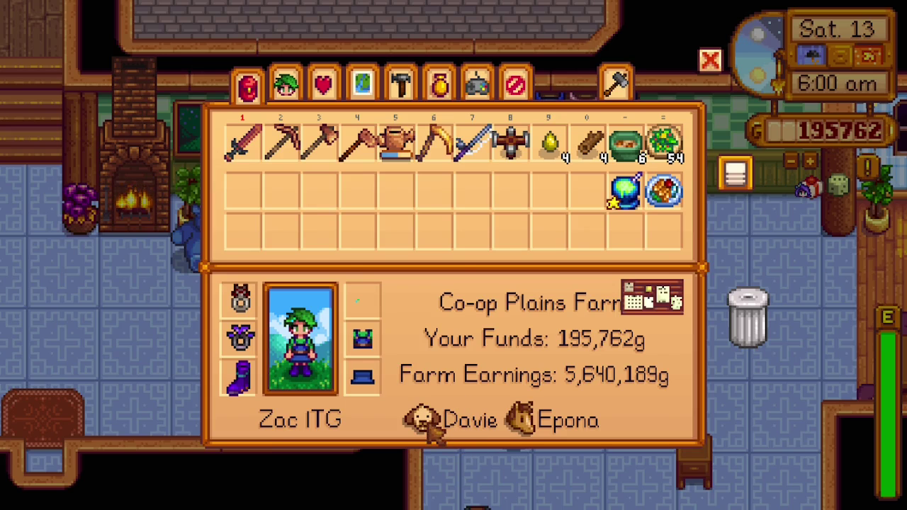
pyautogui.press('e')
pyautogui.press('s')
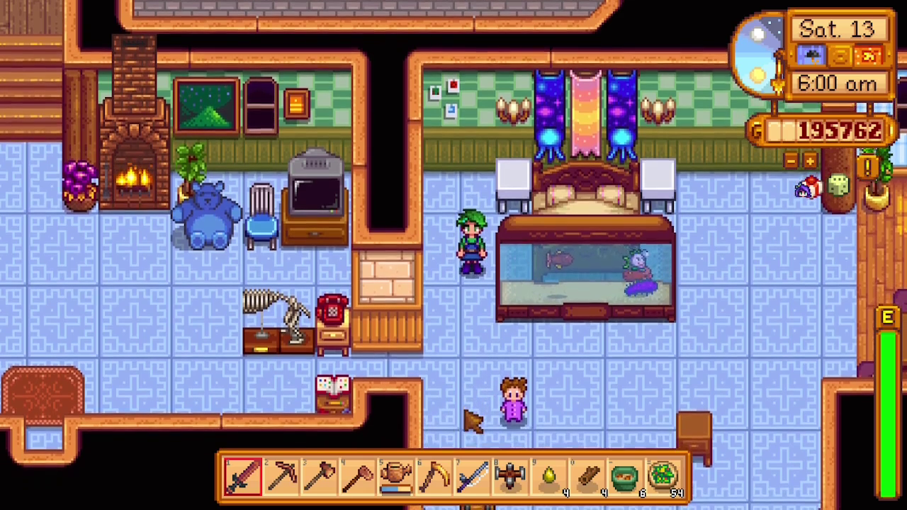